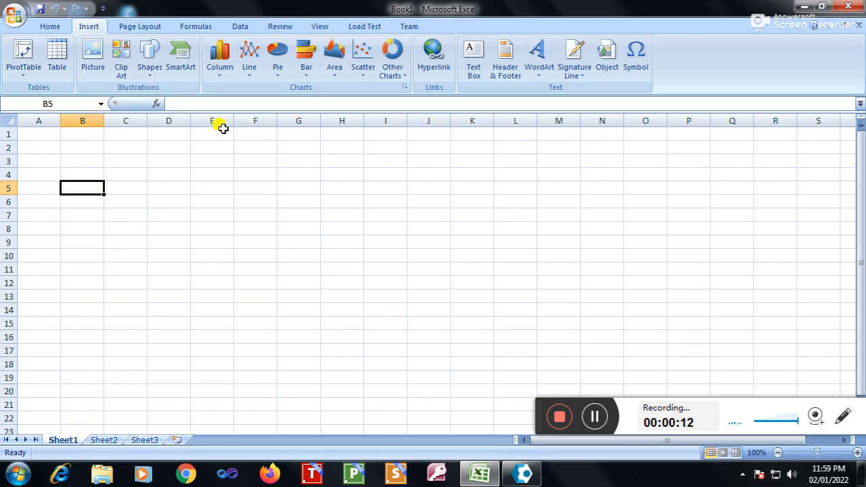
left_click(281, 74)
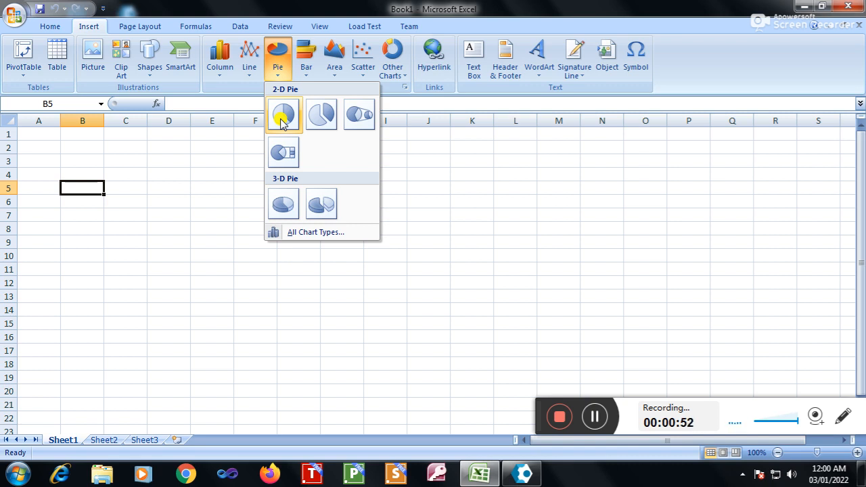
left_click(176, 184)
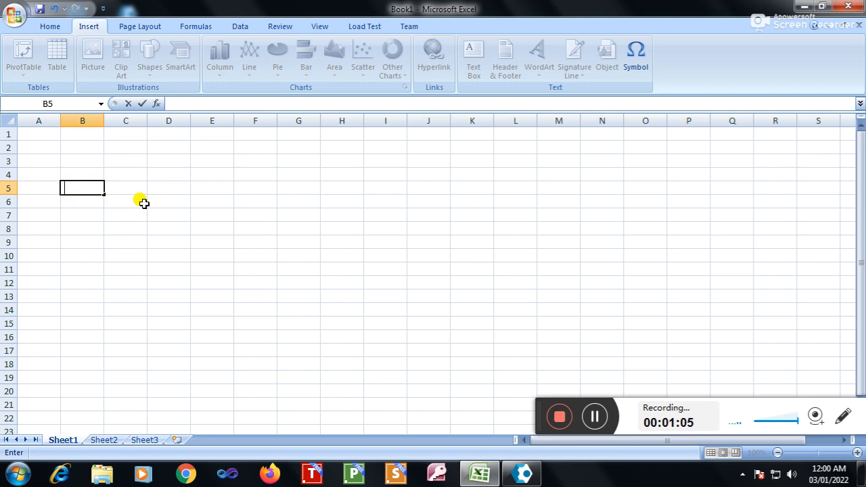
- Enter the title "data series of COVID +VE PERSONAL IN STATES" in cell B5
type("data seri")
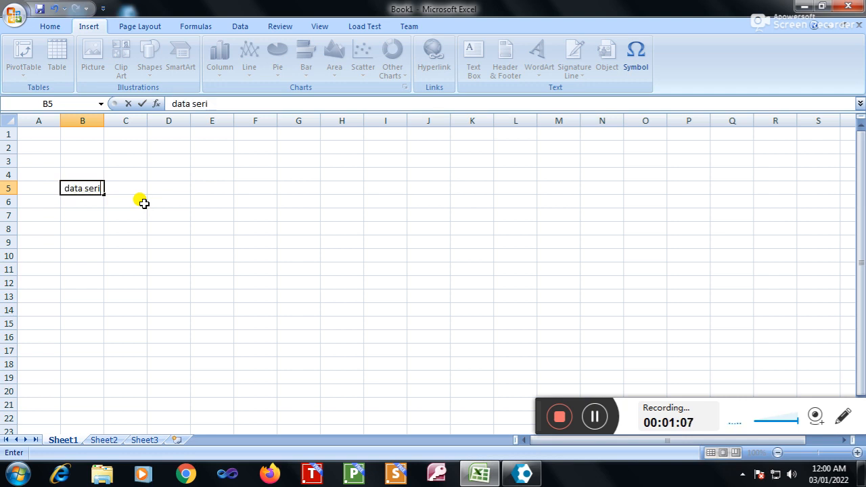
type("es of COVID ")
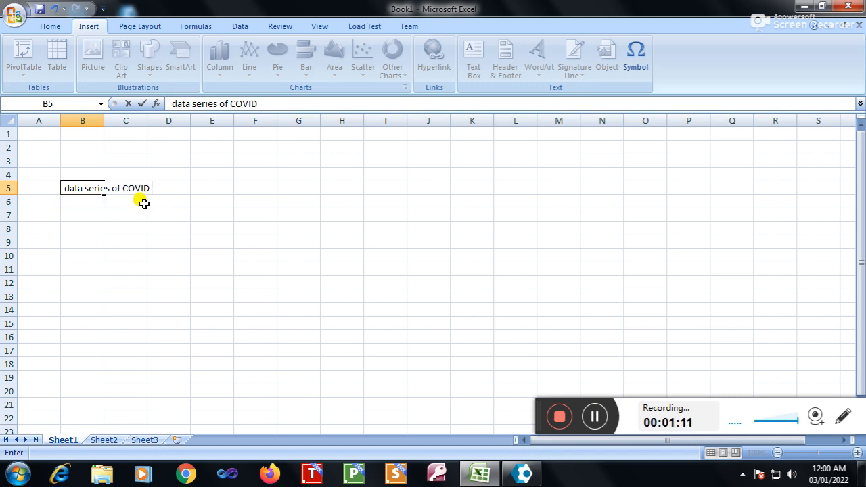
type("+VE PERSONAL INM")
key("BackSpace")
type("STATES")
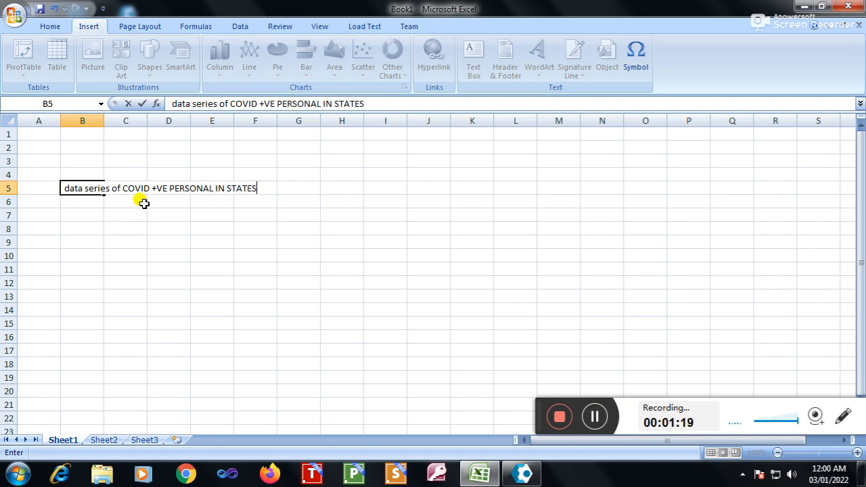
key("Return")
key("Return")
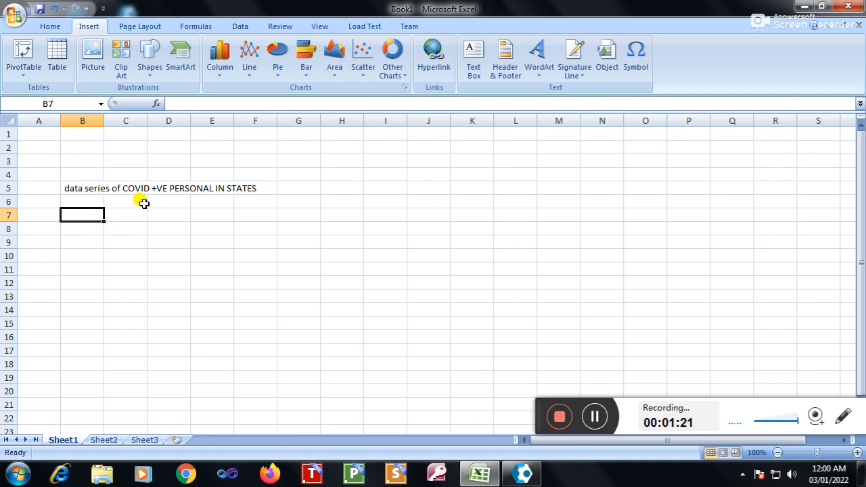
- Enter the column headings STATES in B7 and "COVID AFFECTED TOTAL PERSONAL(IN HUNDREDS)" in C7
type("S")
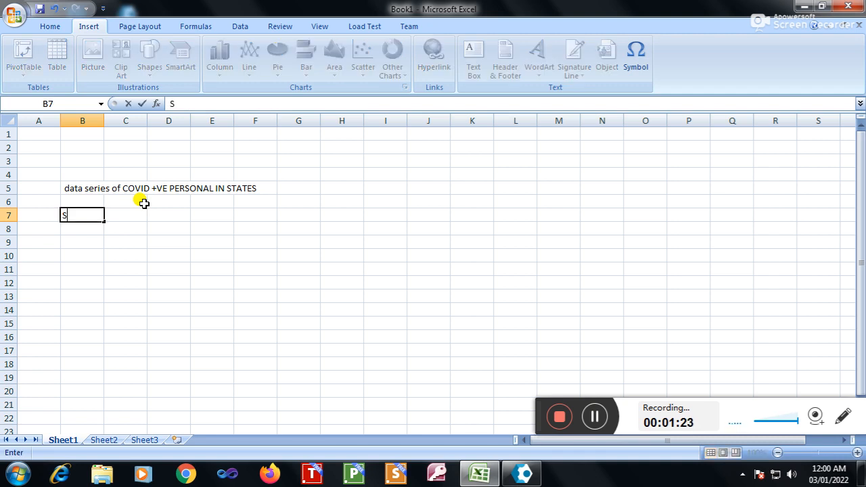
type("TATES")
key("Tab")
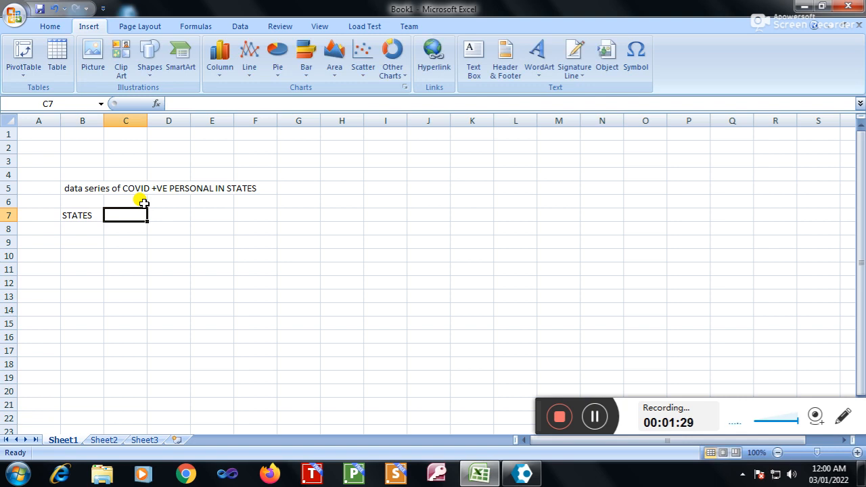
type("COVIDD")
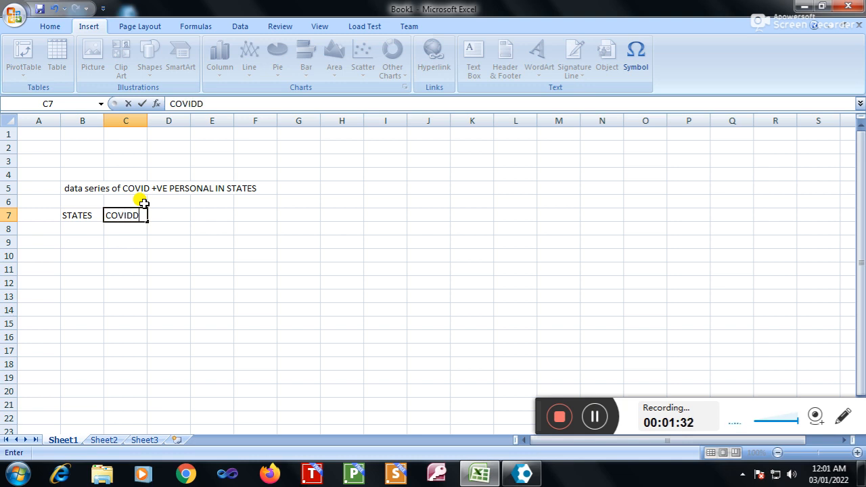
key("BackSpace")
type("AFFECTED")
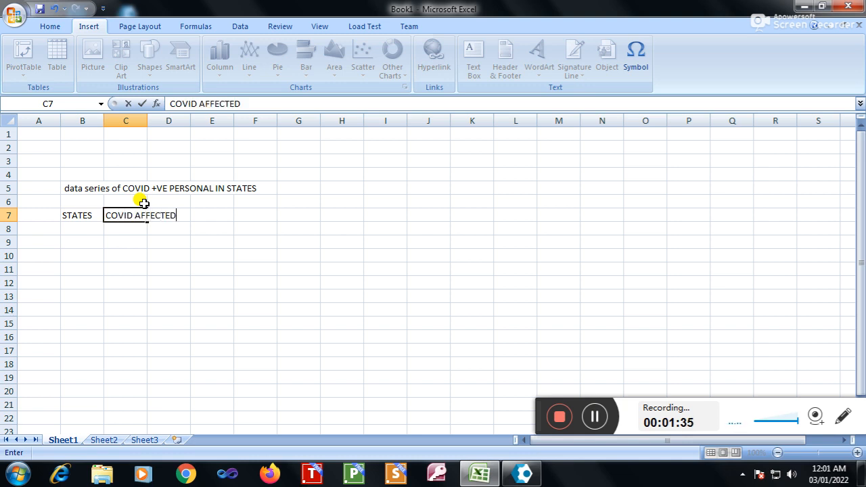
type(" TOTAL PERSONA")
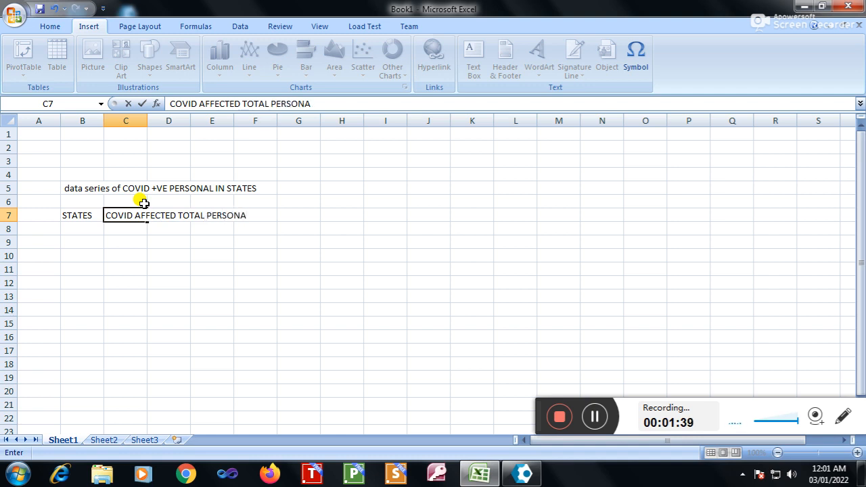
type("L(IN HUNDRES")
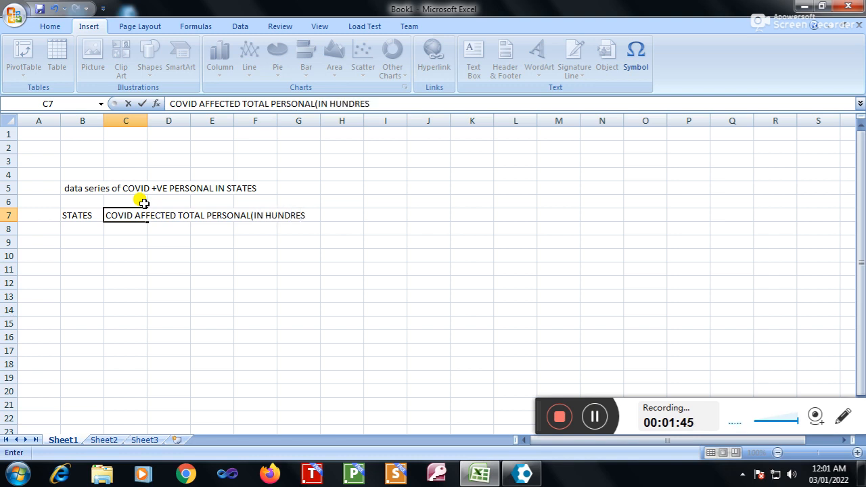
key("BackSpace")
type("DS)")
key("Return")
- Enter HP as the first state in cell B8
key("Return")
key("Up")
type("HP")
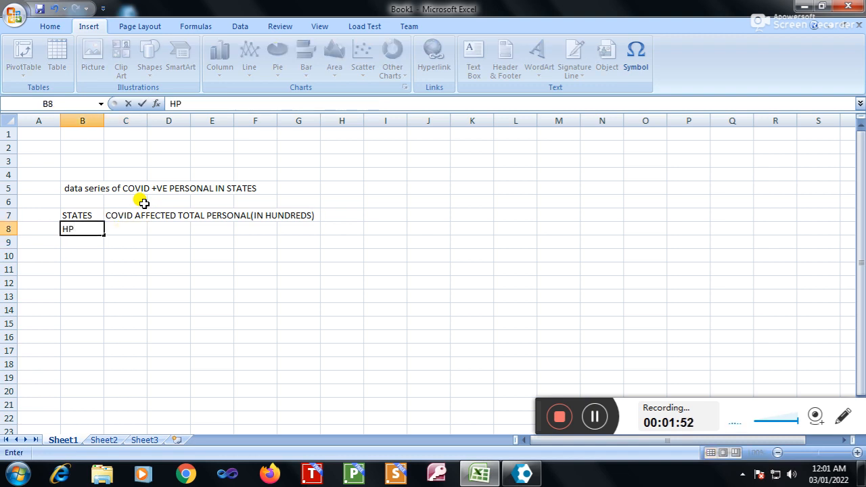
key("Return")
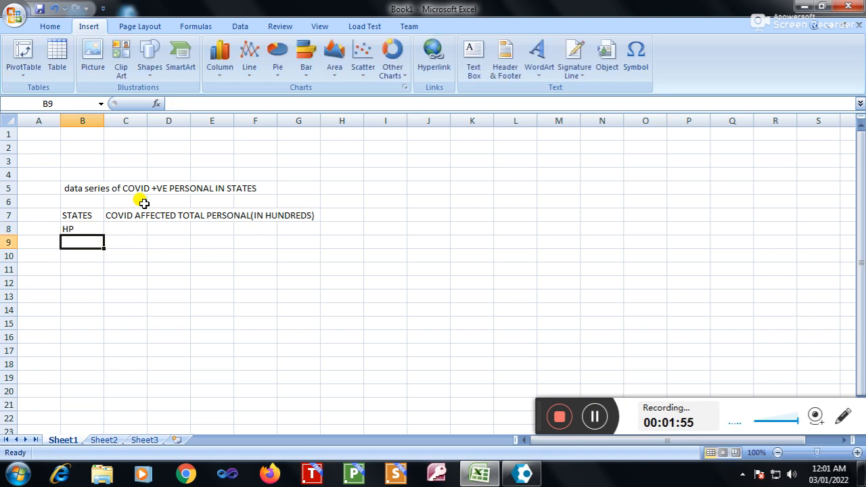
- Add the note IMAGINARY in cell G5, beside the data series title
key("Up")
key("Up")
key("Up")
key("Up")
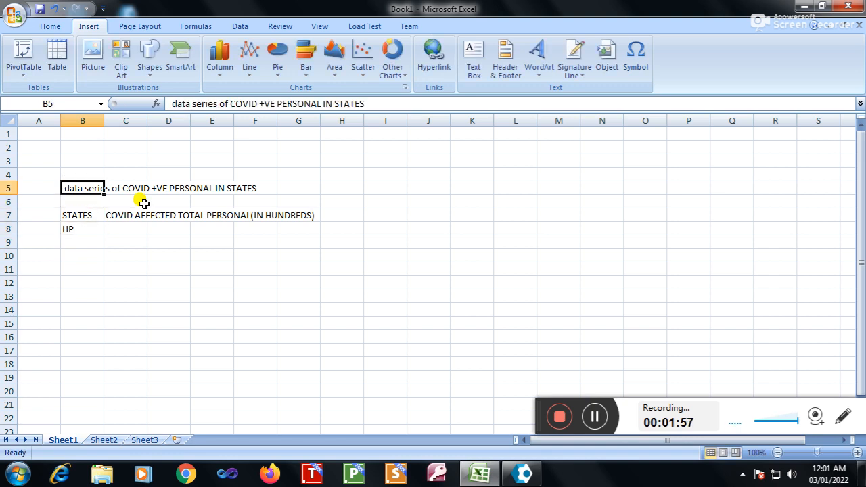
key("End")
key("Right")
key("Right")
key("Right")
key("Right")
key("Right")
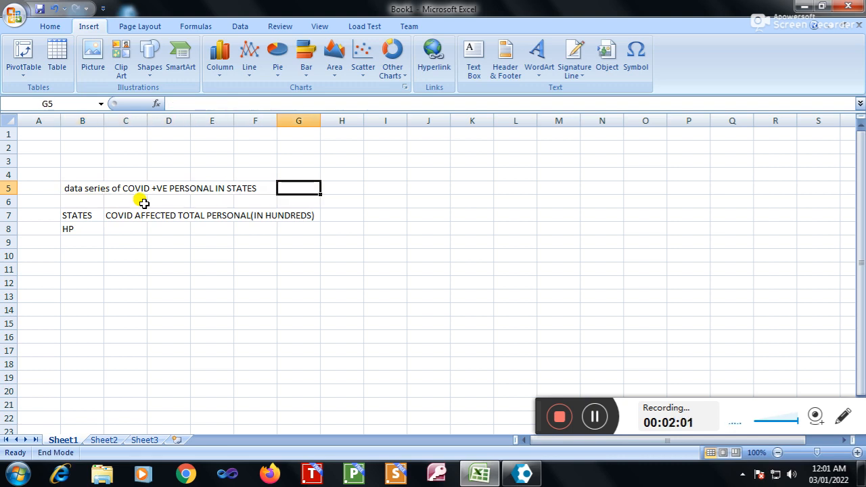
type("IMAGINARY")
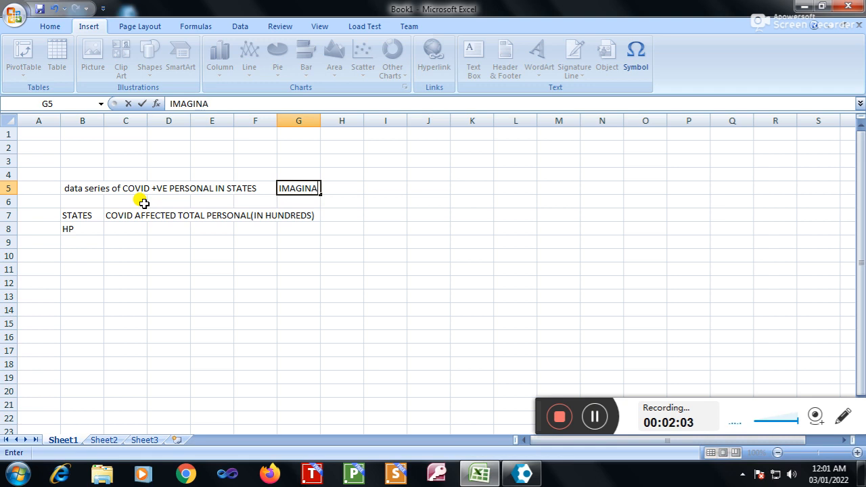
key("Return")
- Enter the states UP, RAJASTHAN and DELHI in cells B9 to B11
key("Return")
key("Return")
key("Return")
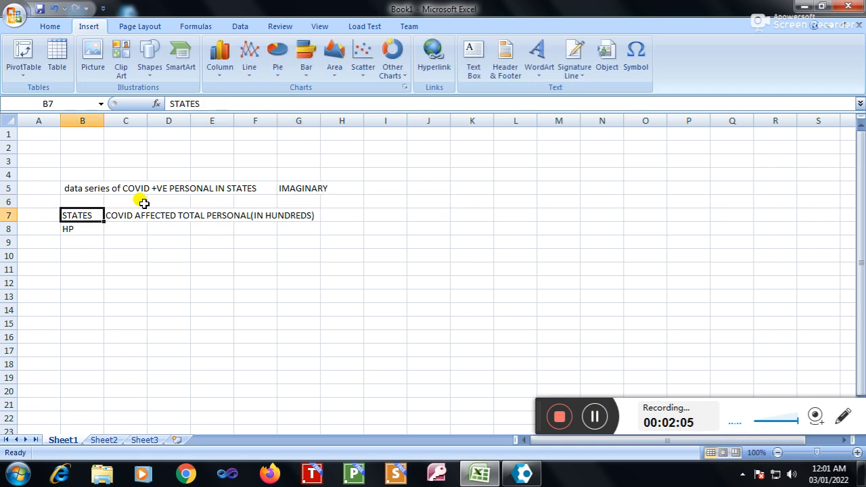
key("Up")
key("Down")
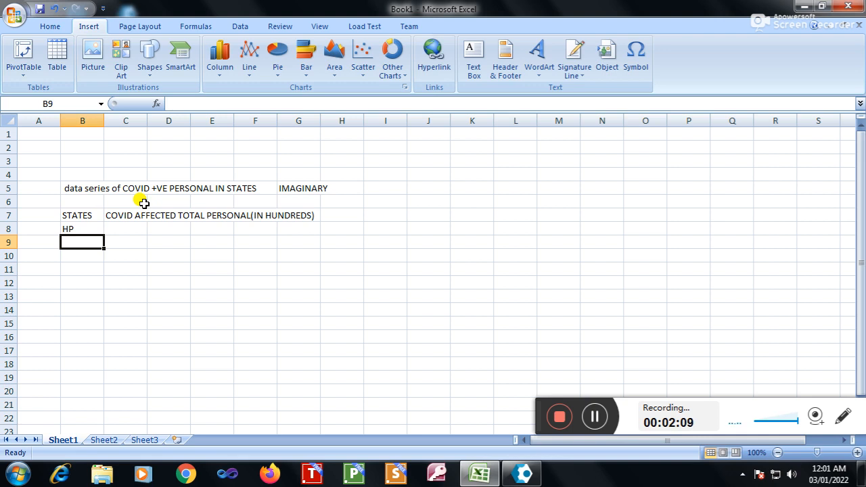
type("UP")
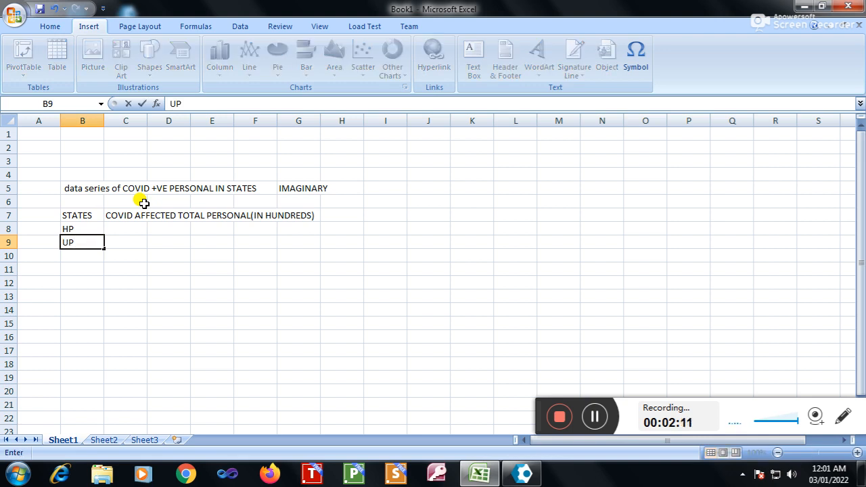
key("Return")
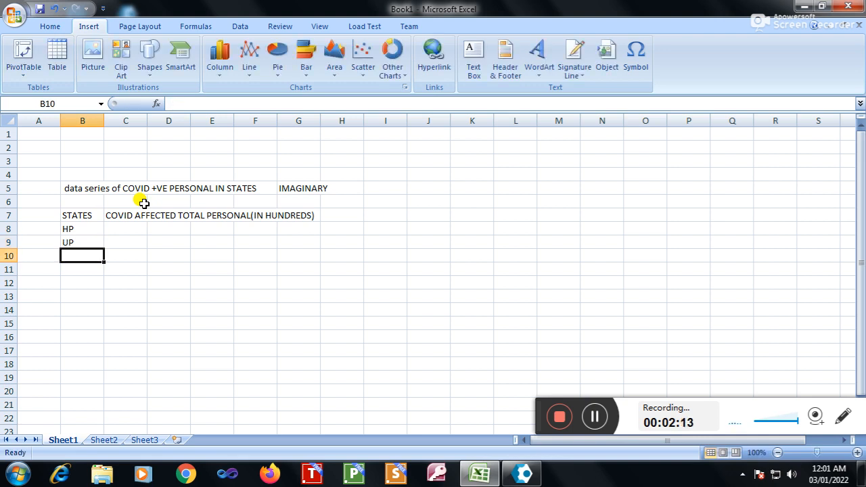
type("RAJASTHAN")
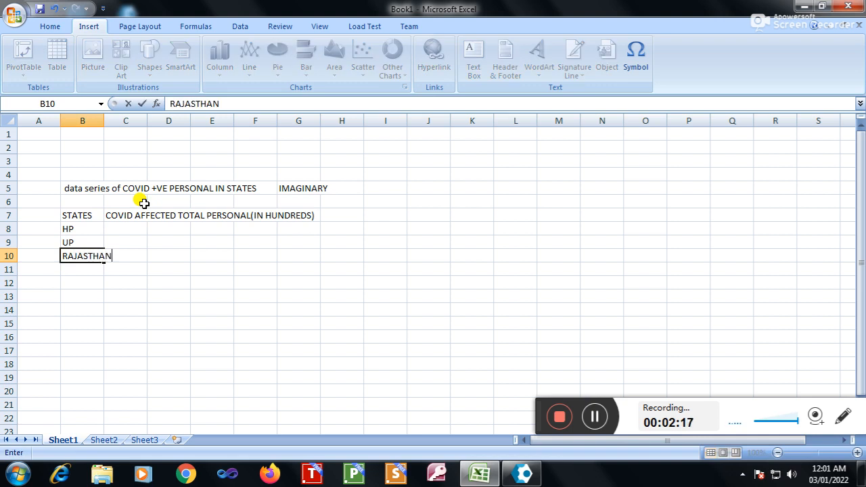
key("Return")
type("DELH")
key("Right")
- Select cell C8 beside HP and widen column B so RAJASTHAN fits inside it
key("Right")
key("Up")
key("Up")
key("Up")
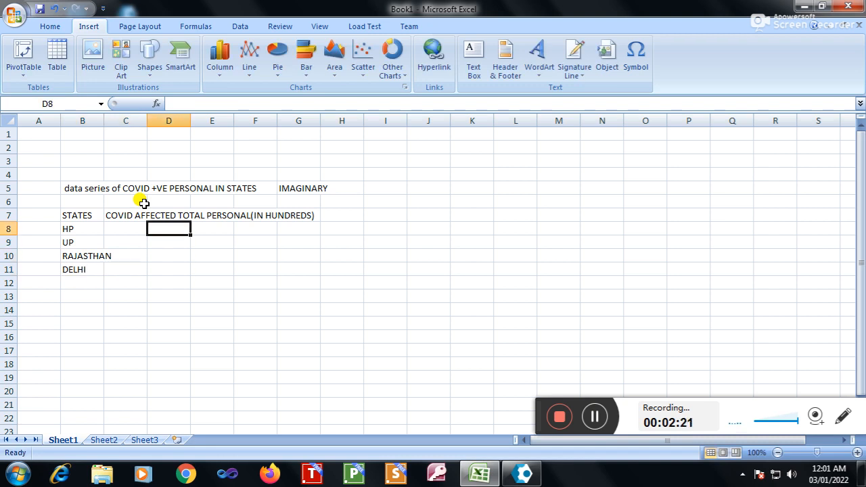
key("Left")
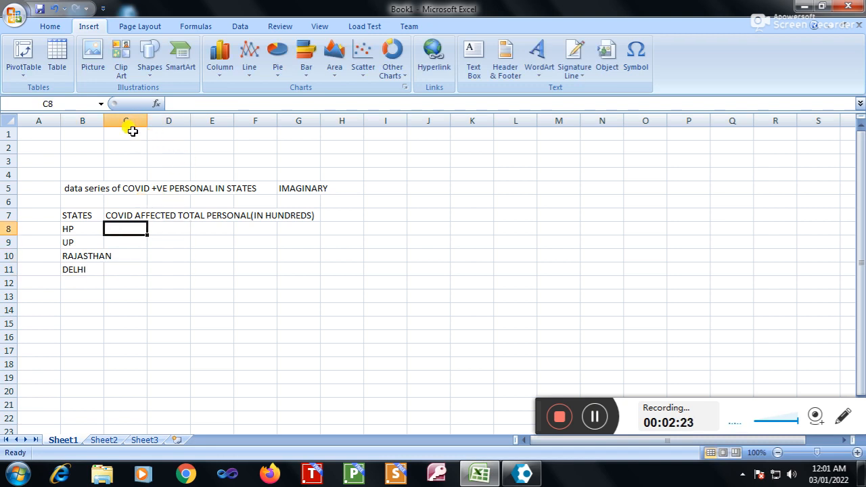
left_click_drag(104, 120, 117, 120)
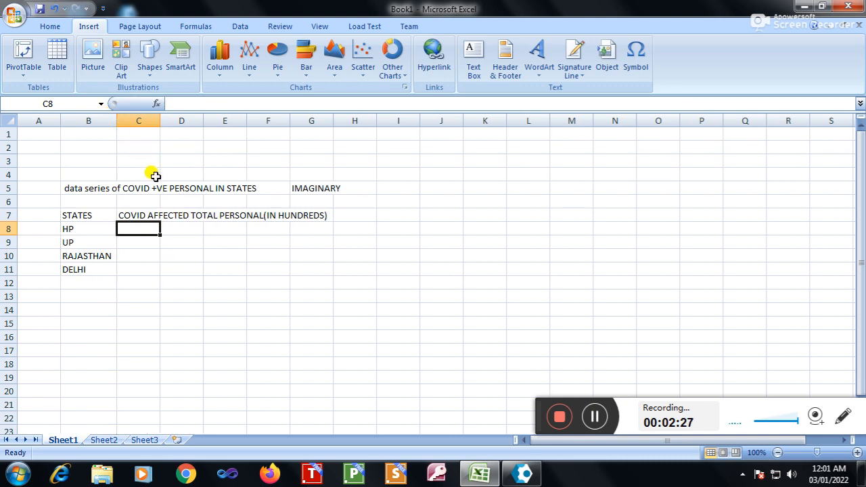
- Enter 4000 for HP, 4500 for UP, 5000 for RAJASTHAN and 3000 for DELHI in cells C8 to C11
type("4000")
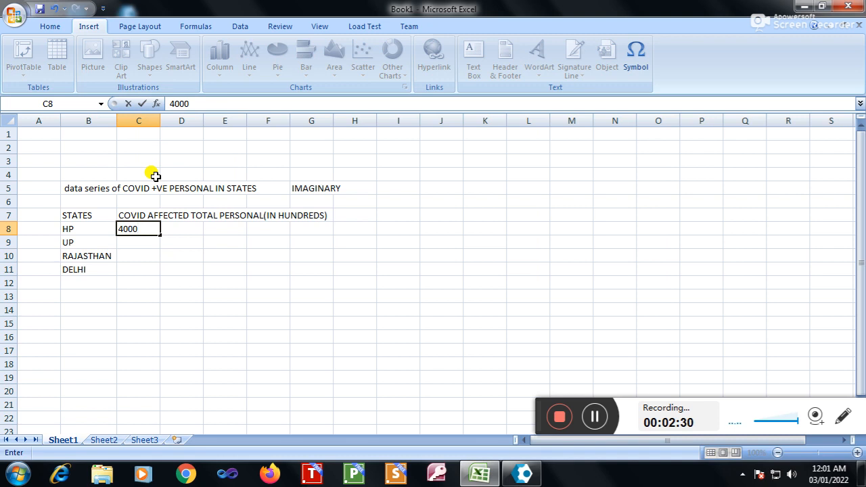
key("Return")
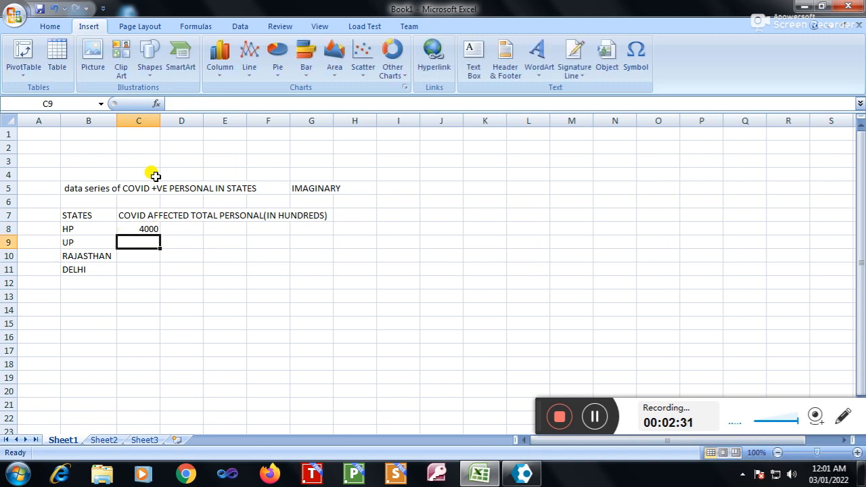
type("4500")
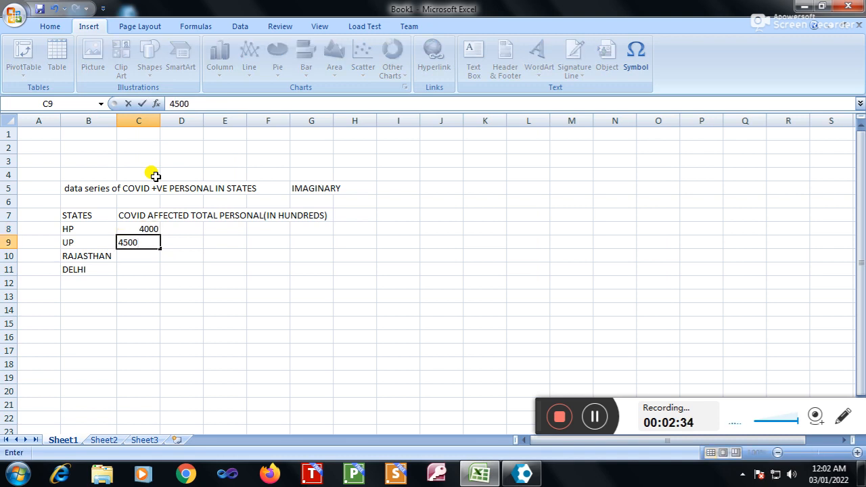
key("Return")
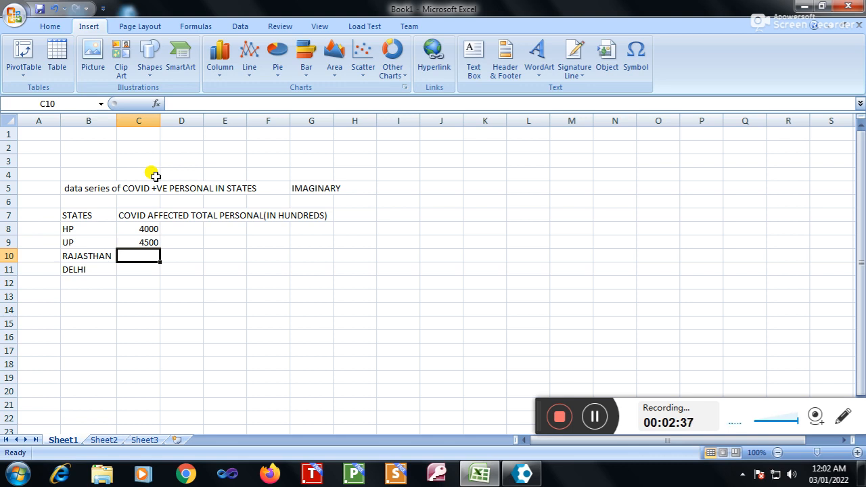
type("5000")
key("Return")
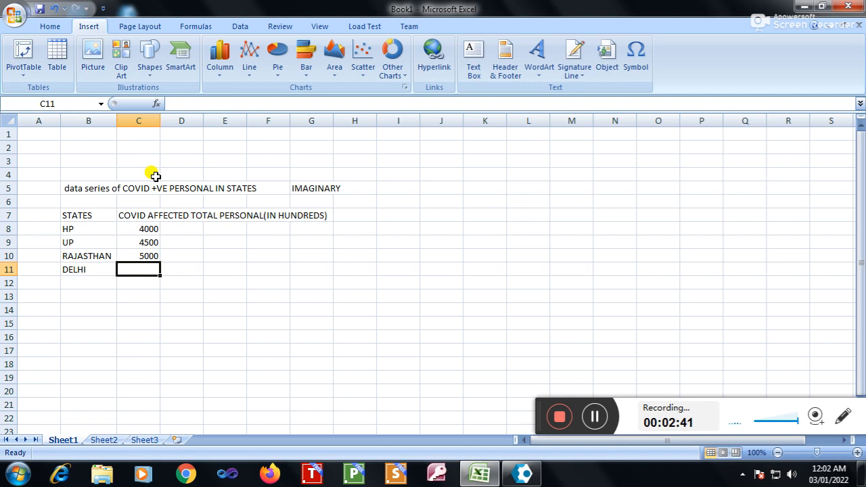
type("3000")
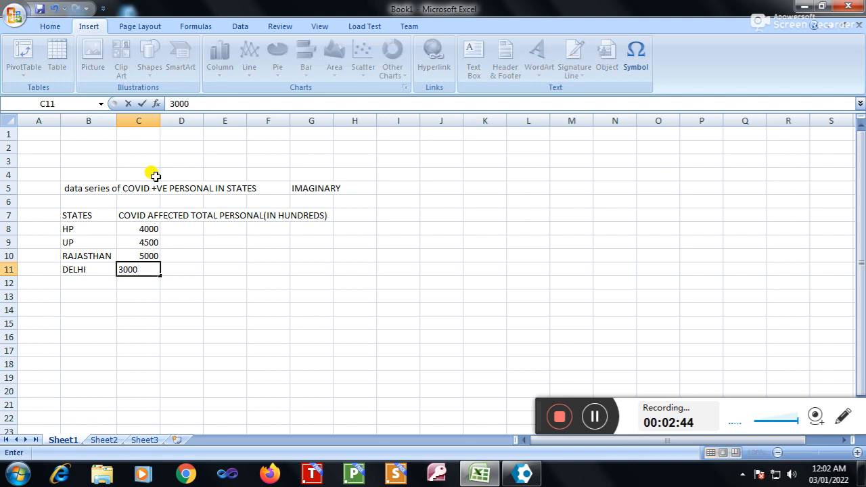
key("Tab")
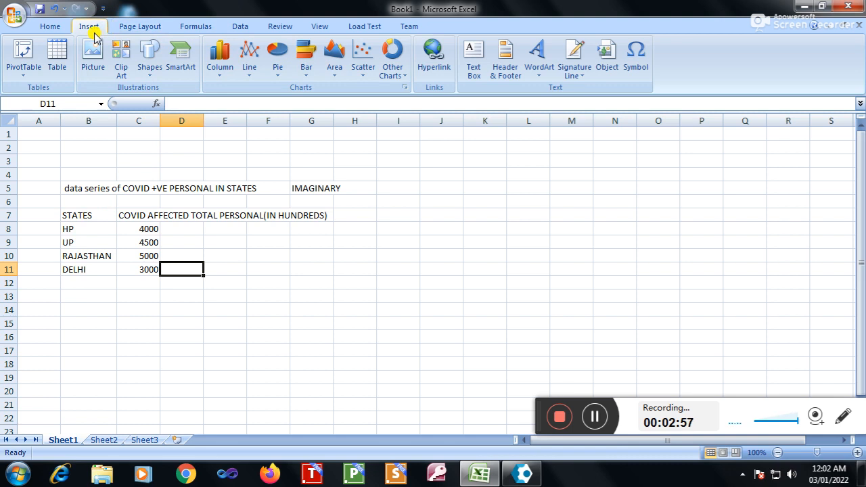
- Insert a basic 2-D pie chart from the STATES and COVID AFFECTED TOTAL PERSONAL data in B7:C11
left_click(279, 72)
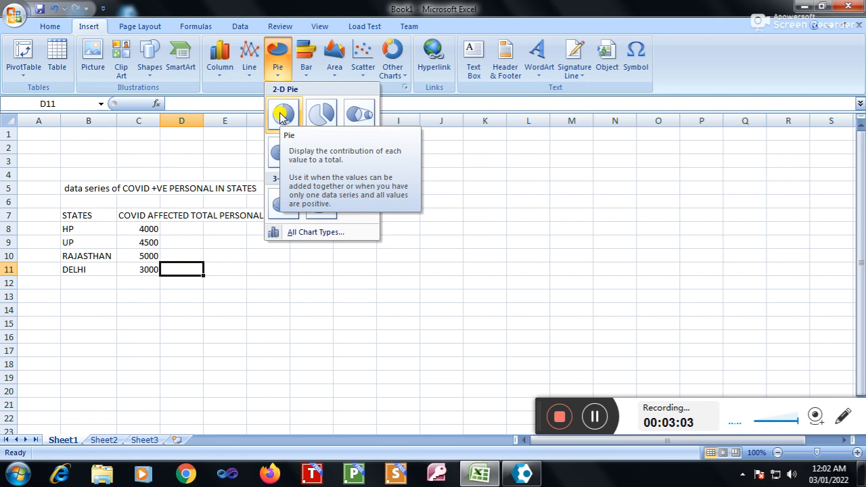
left_click(304, 346)
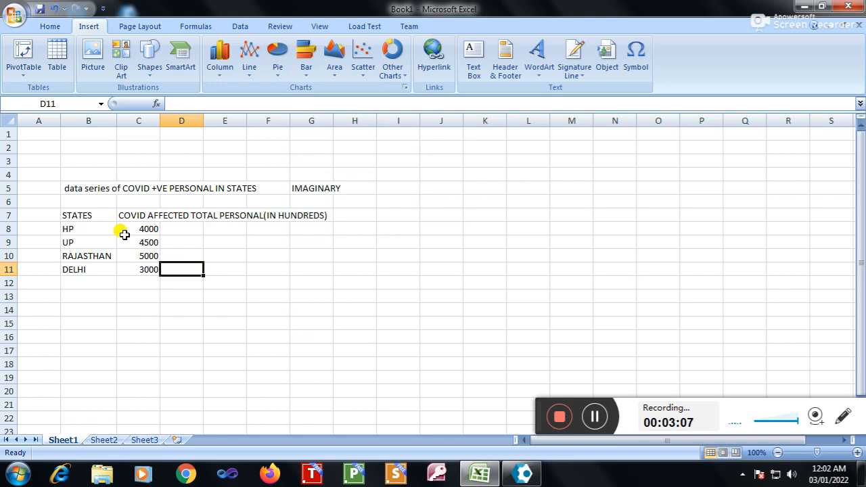
left_click_drag(75, 217, 119, 268)
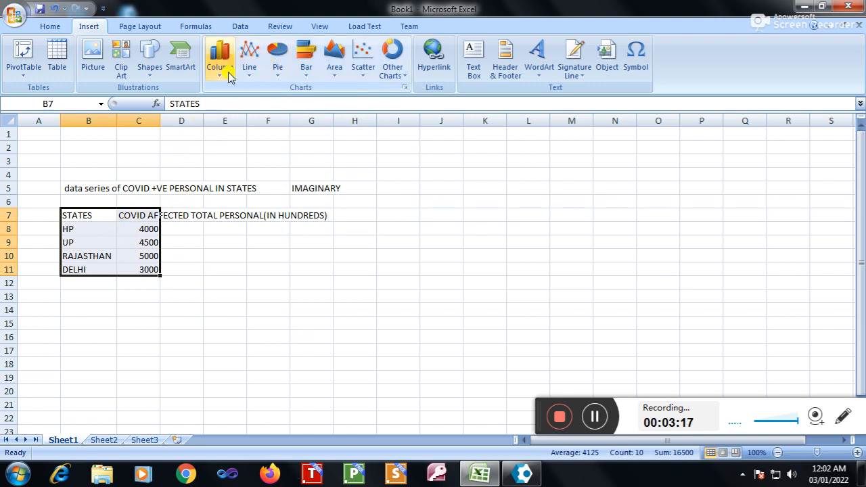
left_click(279, 71)
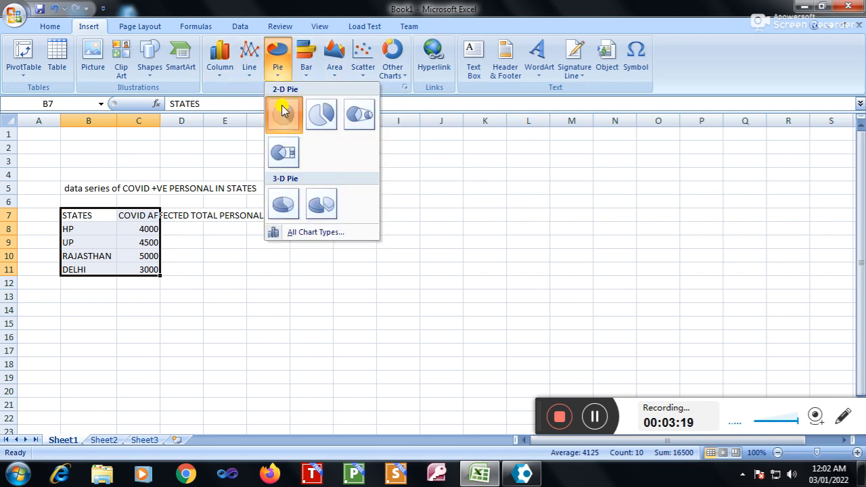
left_click(282, 109)
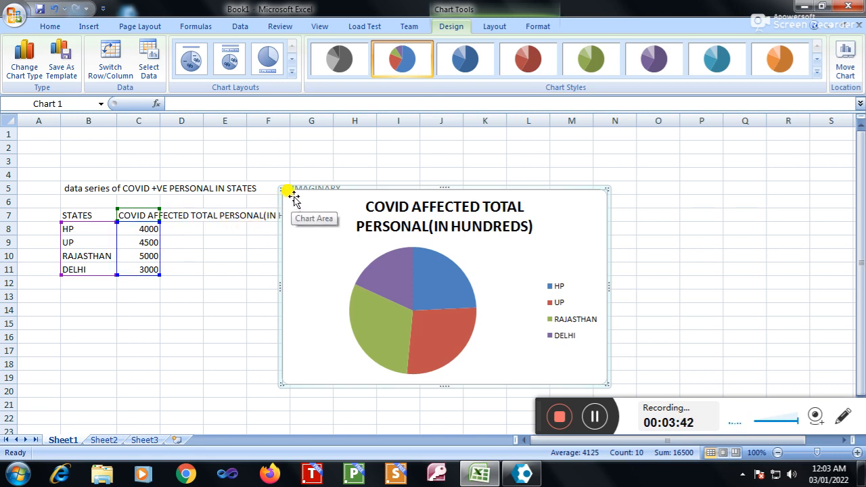
- Move the pie chart across to start in column H, clear of the IMAGINARY note in G5
left_click_drag(299, 193, 381, 193)
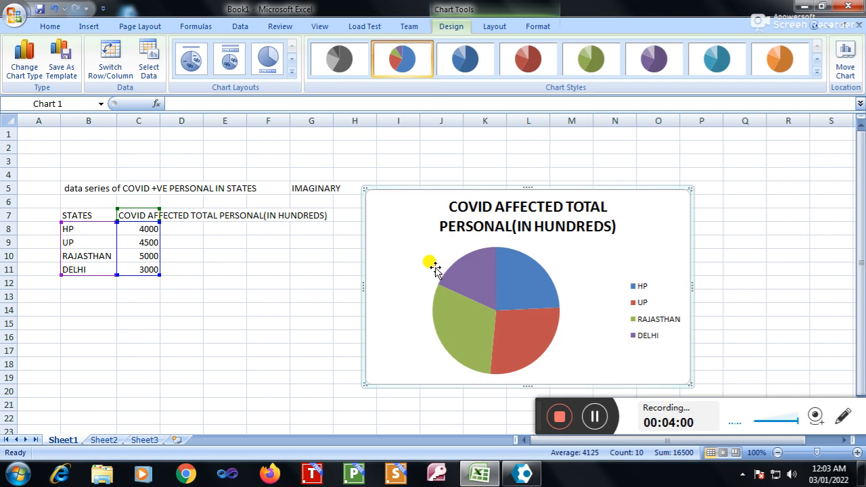
right_click(415, 251)
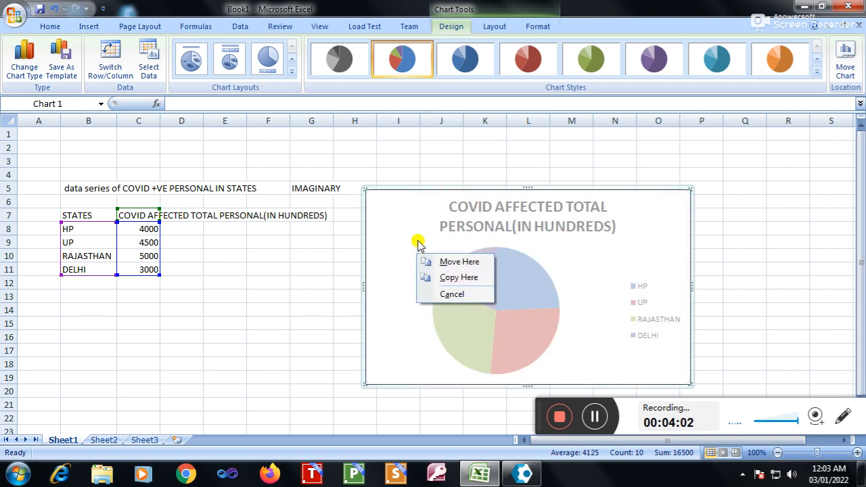
left_click(417, 236)
left_click(522, 218)
- Add data labels to the pie series, positioned at the Center of the slices
left_click(502, 261)
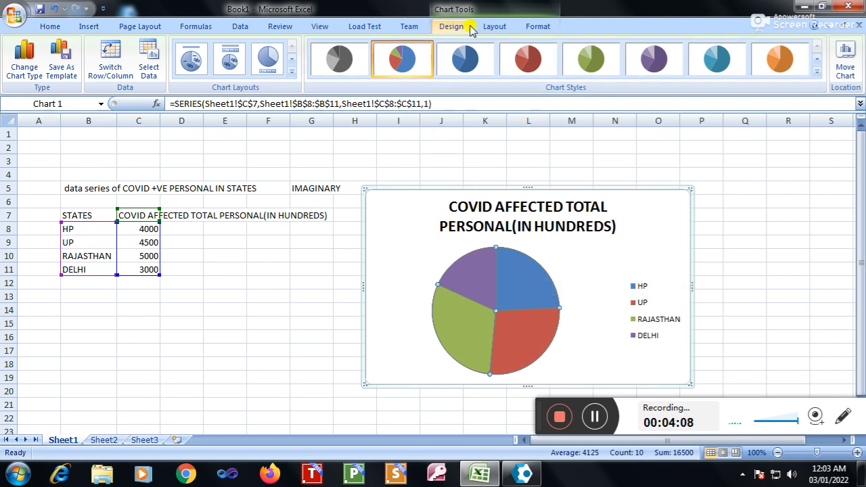
left_click(494, 26)
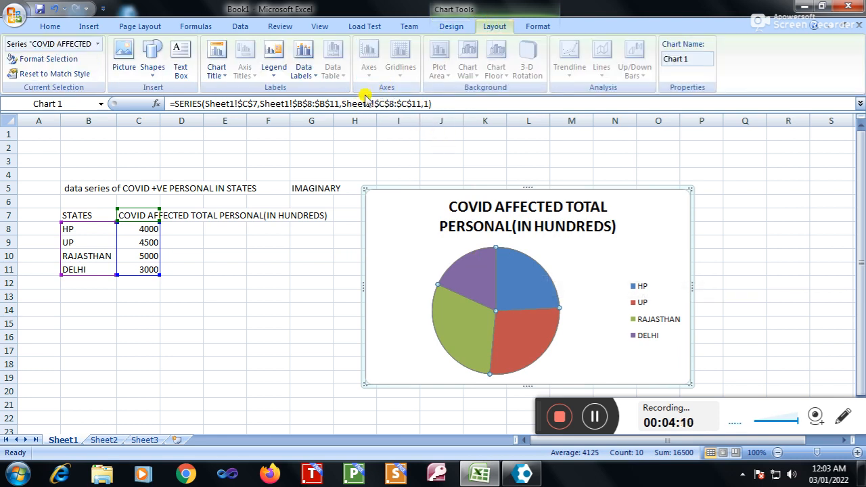
left_click(311, 73)
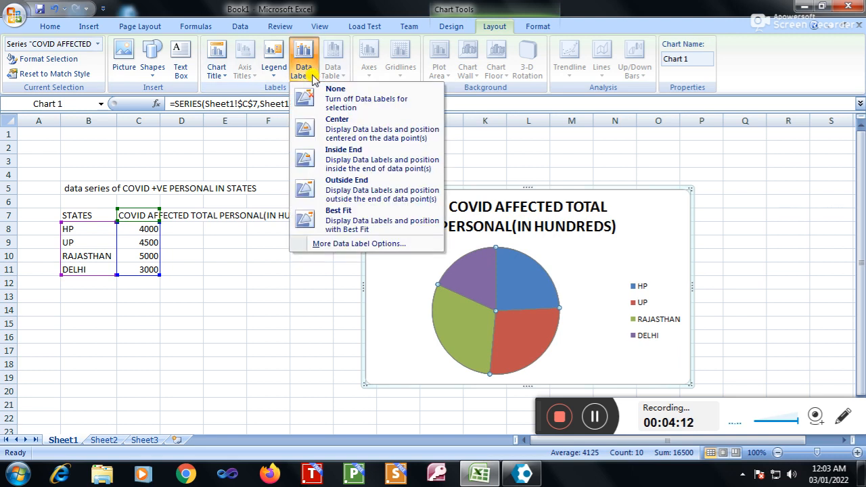
left_click(350, 129)
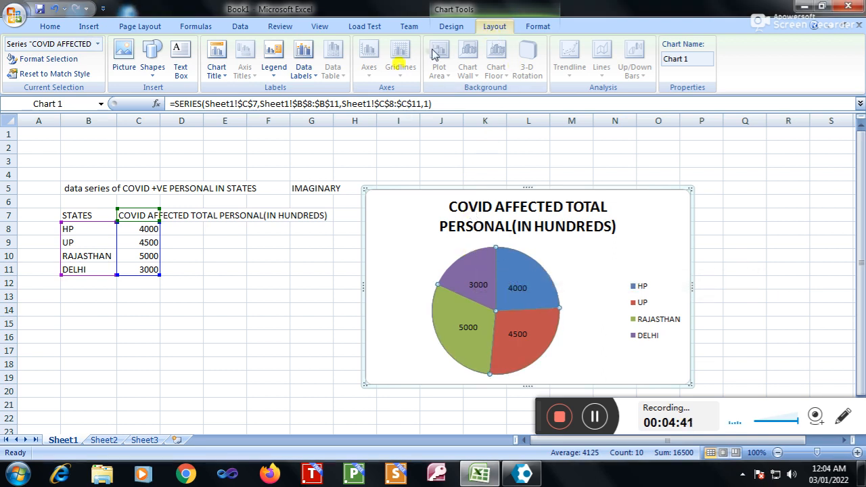
- Try the Inside End position for the pie chart's data labels and switch them to Outside End
left_click(317, 72)
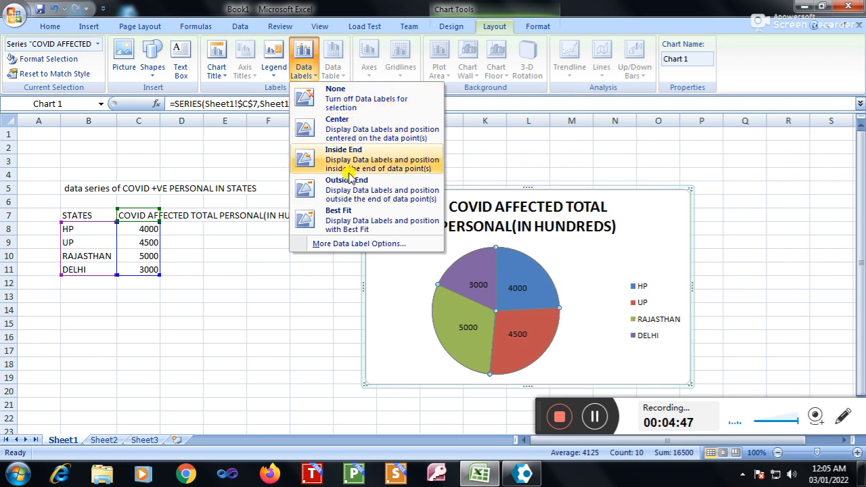
left_click(305, 162)
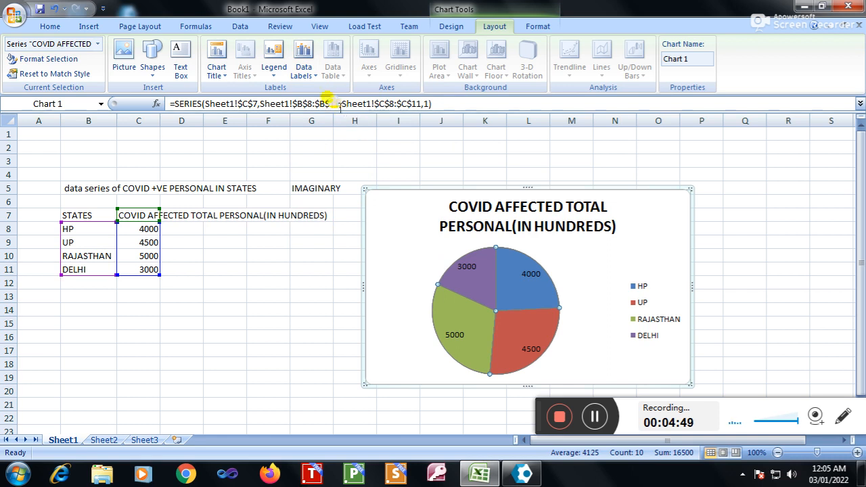
left_click(320, 79)
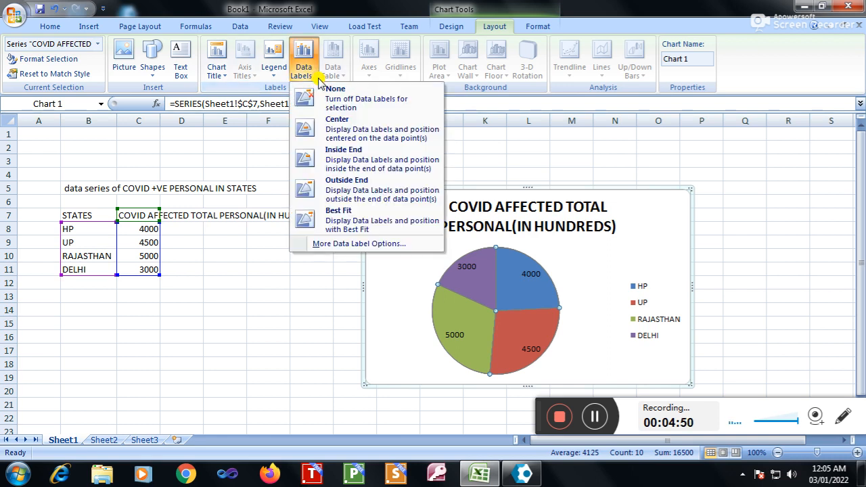
left_click(330, 187)
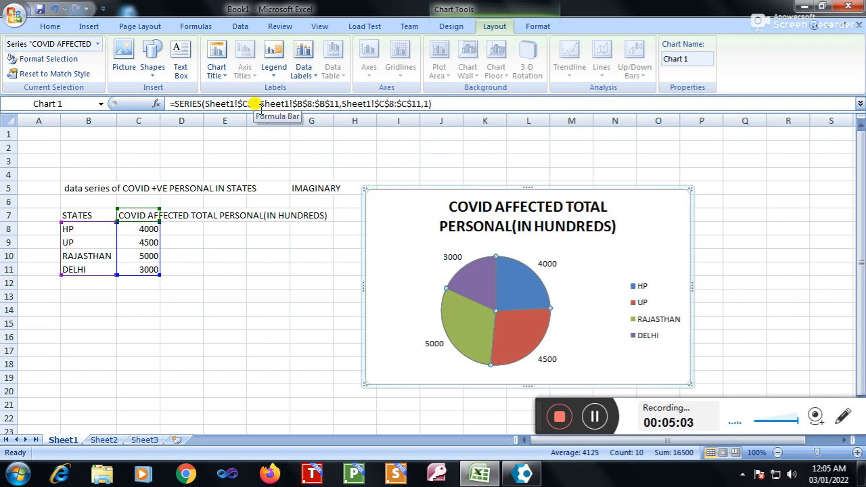
- Try the legend at the top of the pie chart and settle on showing it at the left
left_click(279, 73)
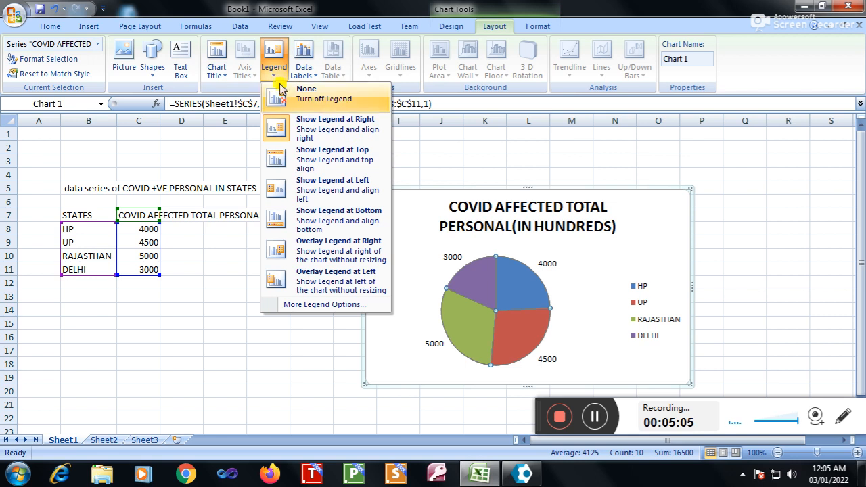
left_click(332, 170)
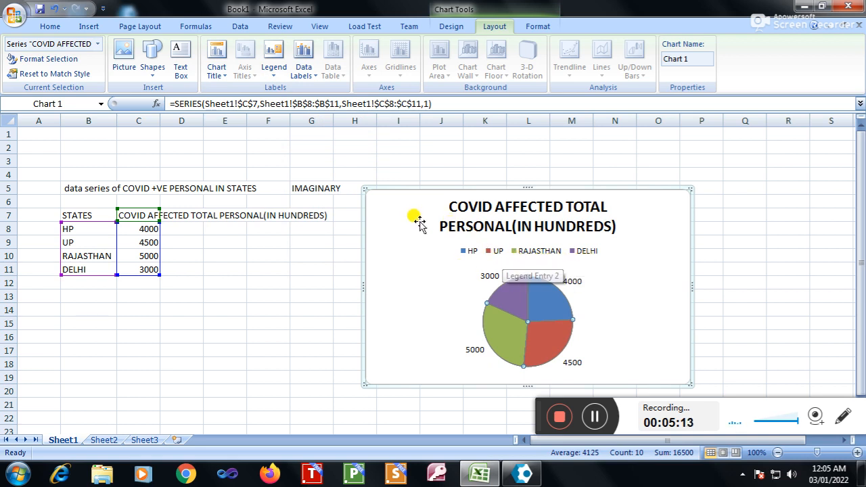
left_click(275, 80)
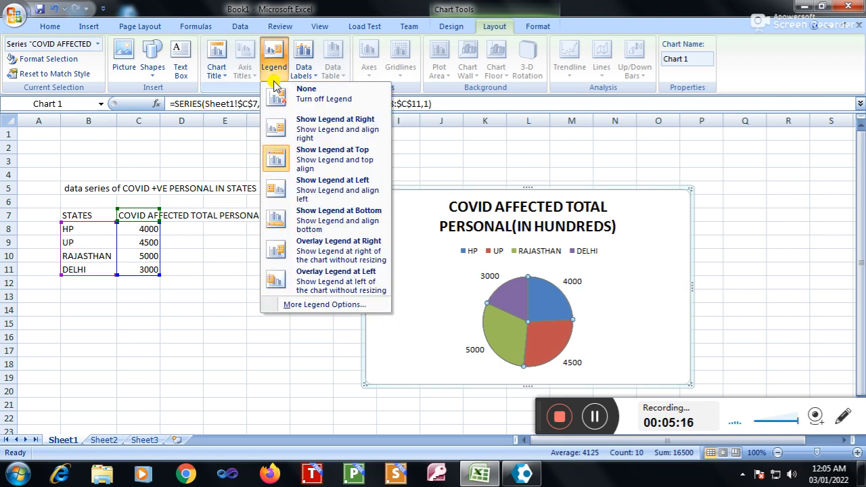
left_click(289, 193)
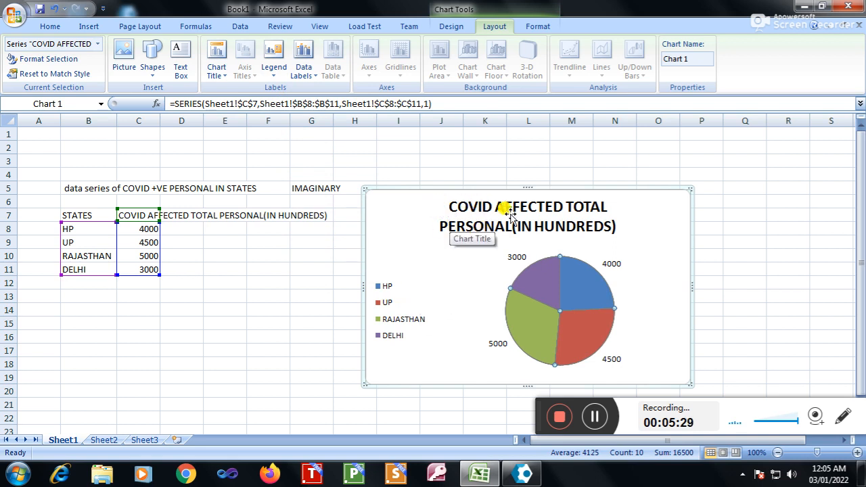
- Change the chart title to a Centered Overlay Title on the pie chart
left_click(532, 208)
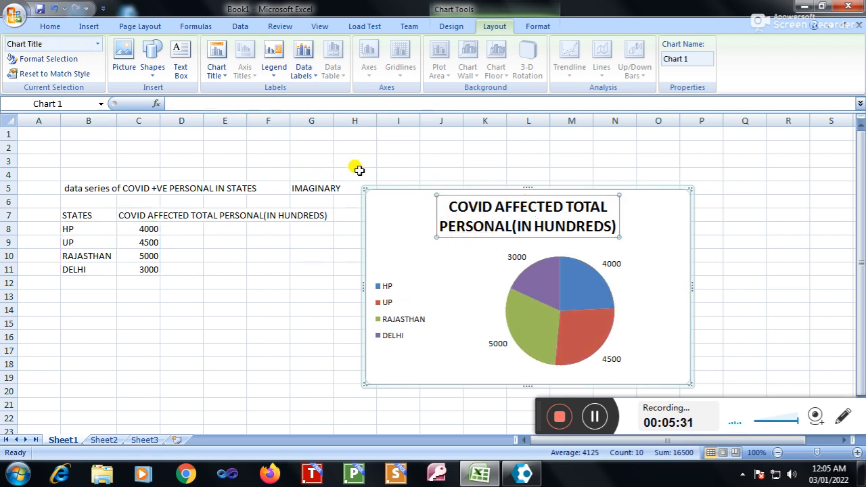
left_click(227, 81)
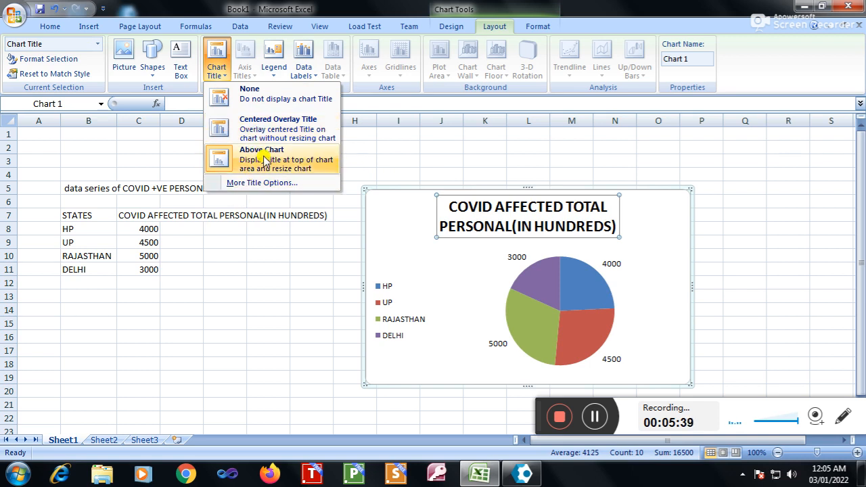
left_click(259, 122)
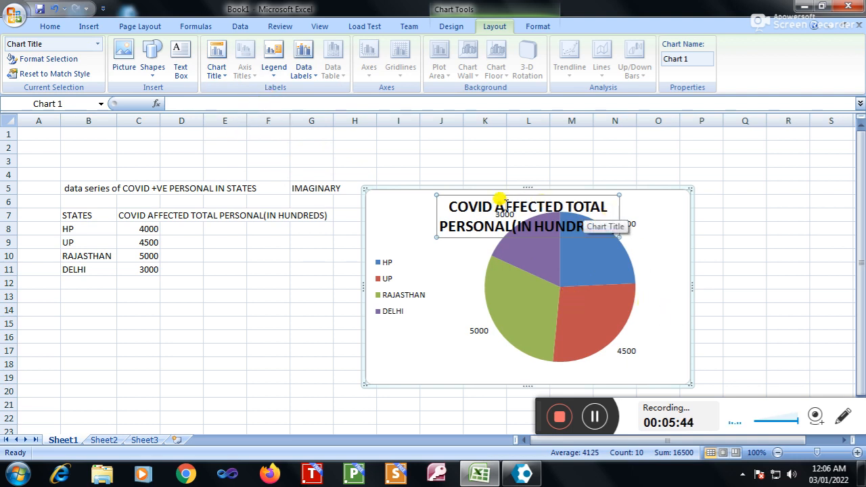
- Enlarge the pie chart on all sides to span about columns H to S and rows 1 to 21, fitting the title on one line
left_click_drag(527, 182, 528, 155)
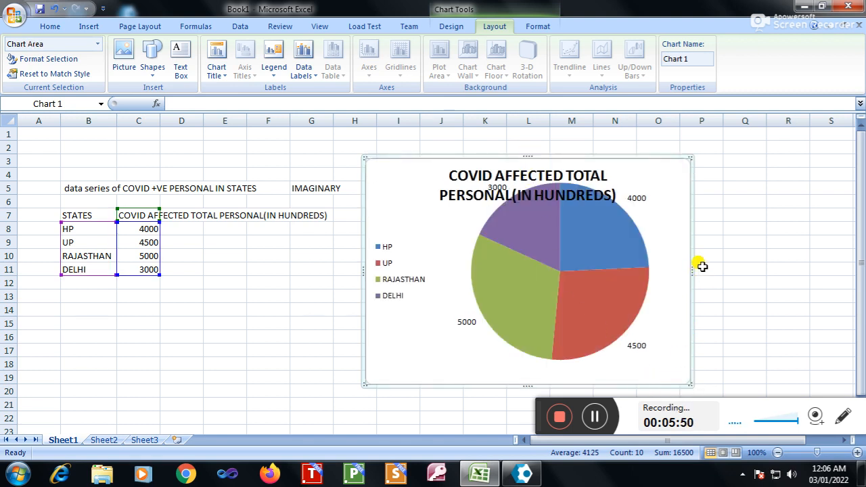
left_click_drag(692, 267, 726, 266)
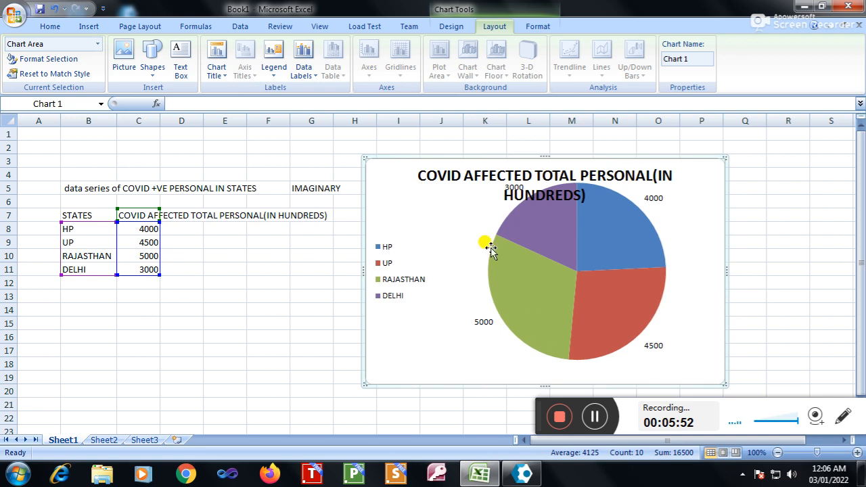
left_click_drag(362, 274, 339, 270)
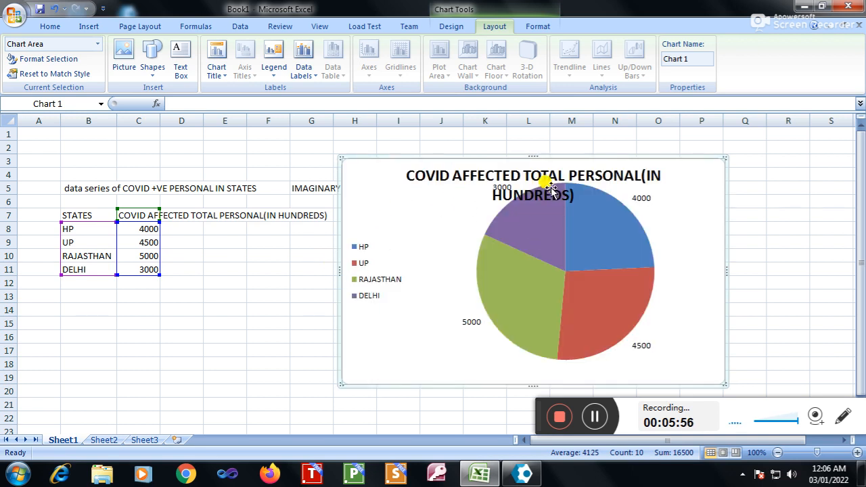
left_click_drag(532, 157, 536, 133)
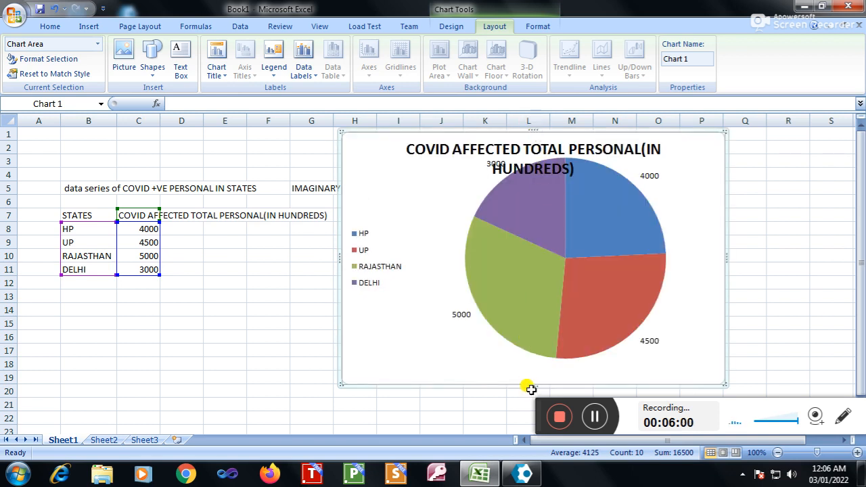
left_click_drag(535, 381, 534, 408)
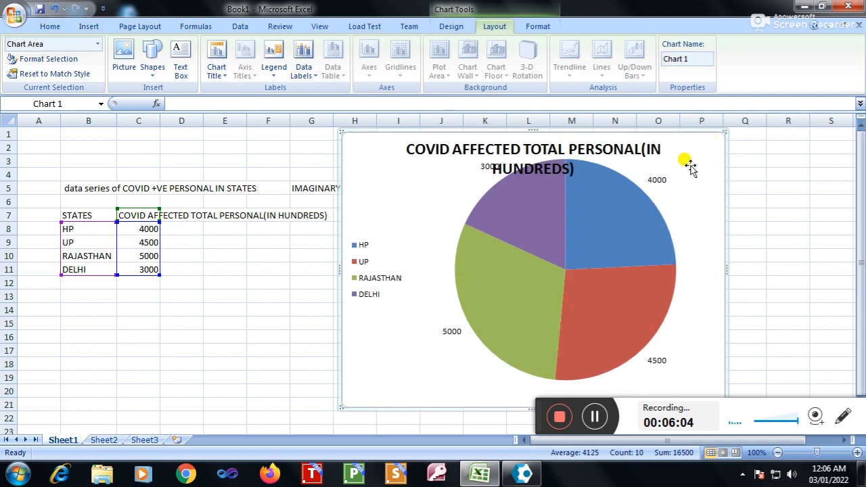
left_click(655, 152)
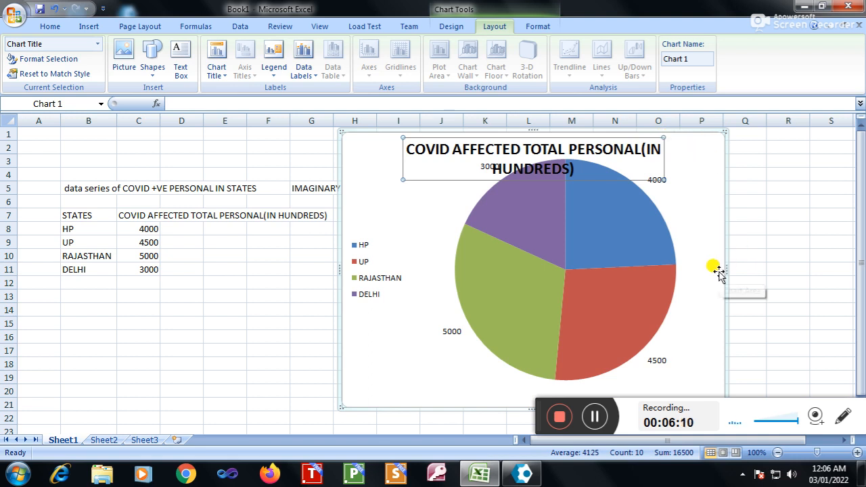
left_click_drag(727, 269, 835, 257)
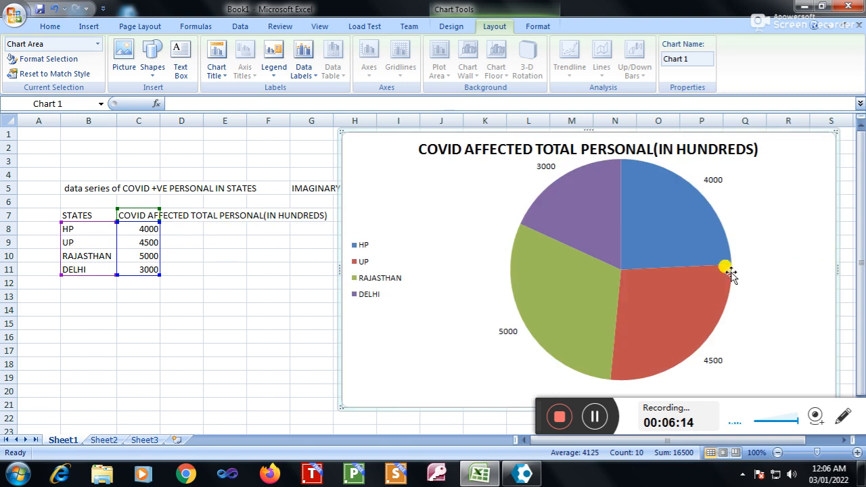
- Select the pie series and set its data labels to the Inside End position
mouse_move(653, 249)
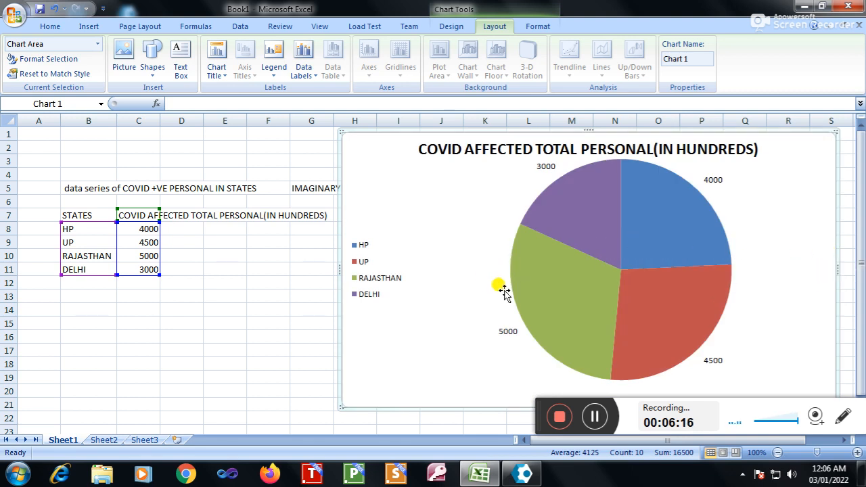
left_click(575, 237)
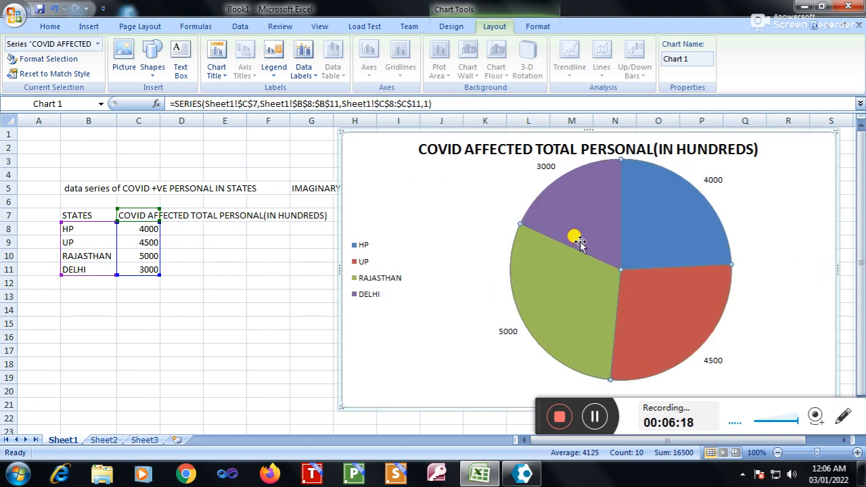
left_click(312, 68)
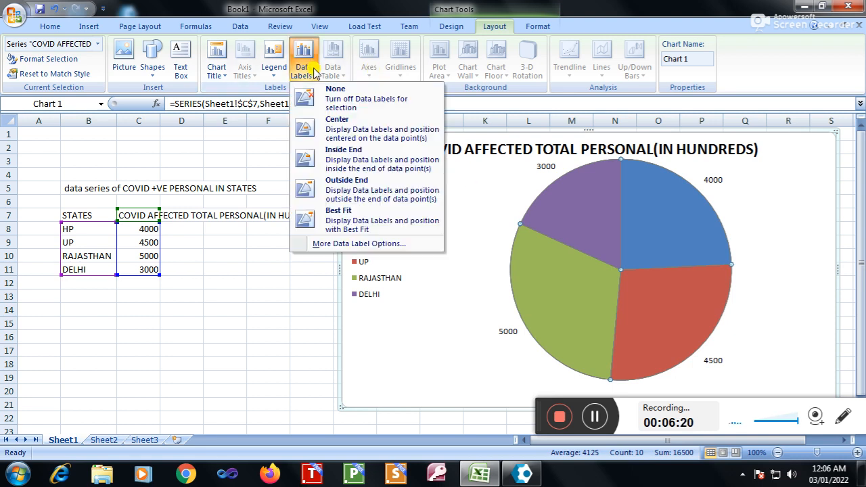
left_click(326, 154)
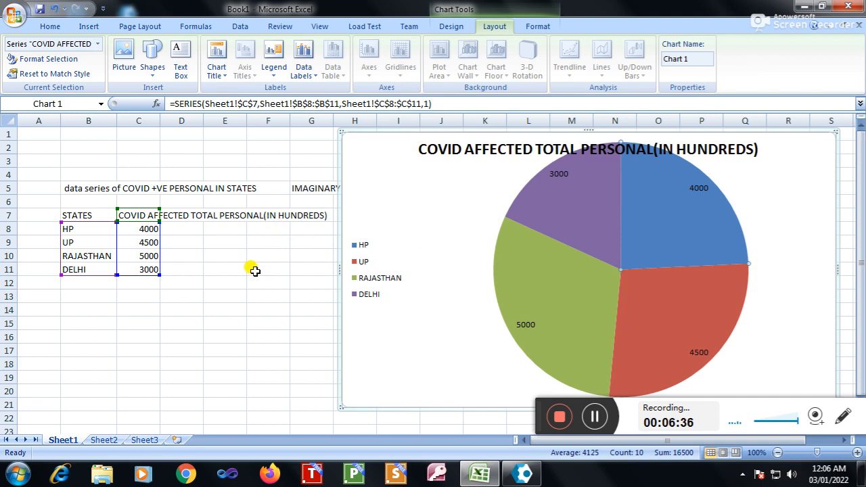
- Review the source table's headings, state names and values in B7:C11 cell by cell against the pie chart
left_click(179, 270)
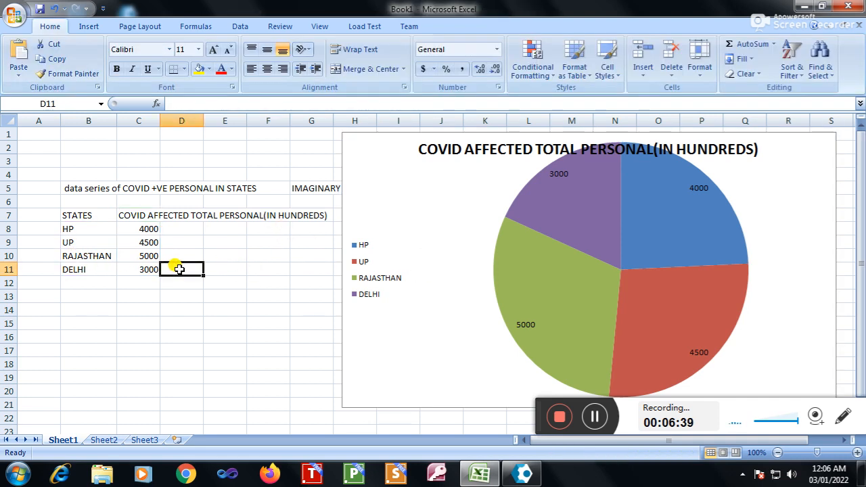
left_click(79, 218)
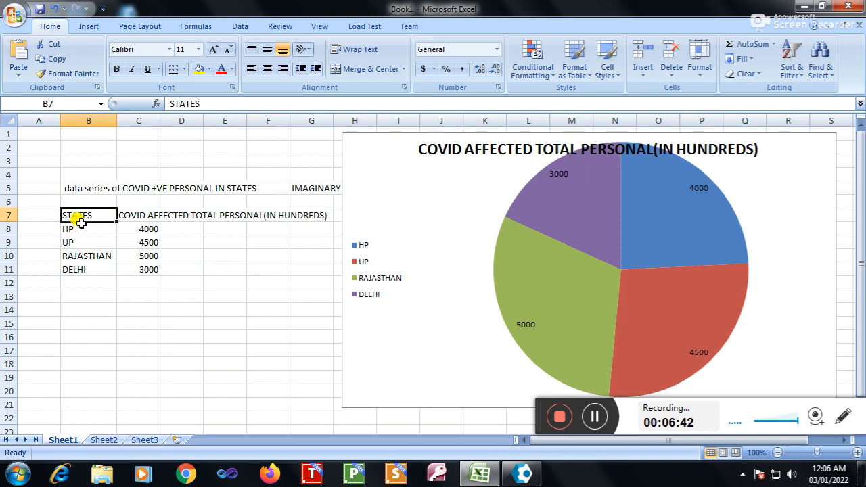
left_click(80, 228)
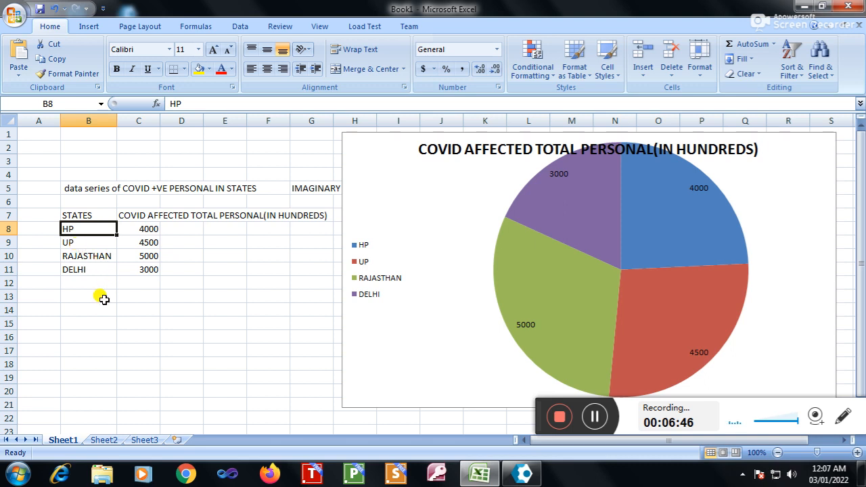
left_click(144, 216)
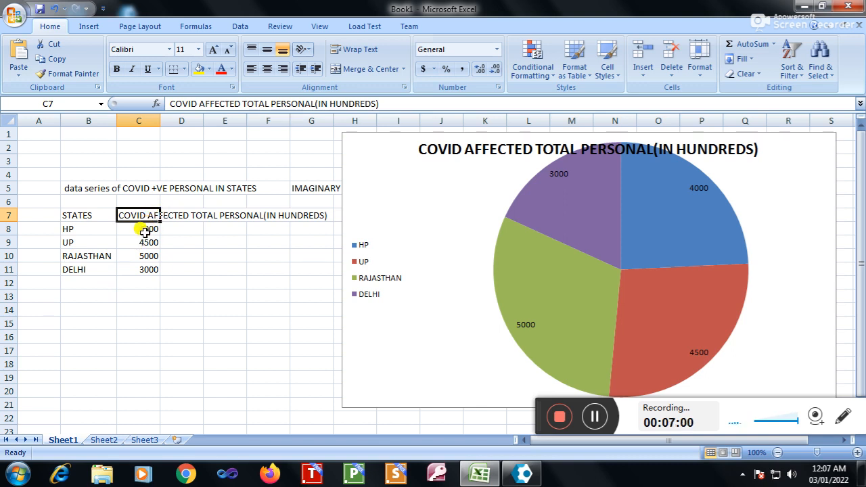
left_click(145, 232)
left_click(145, 246)
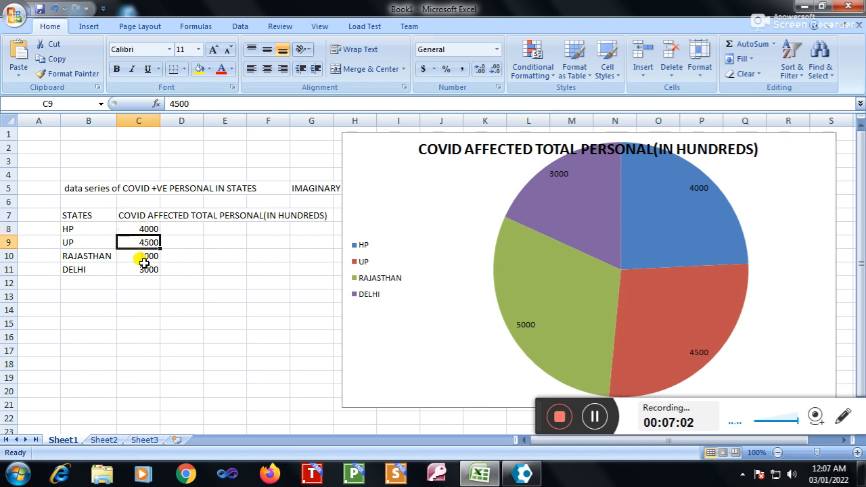
left_click(144, 269)
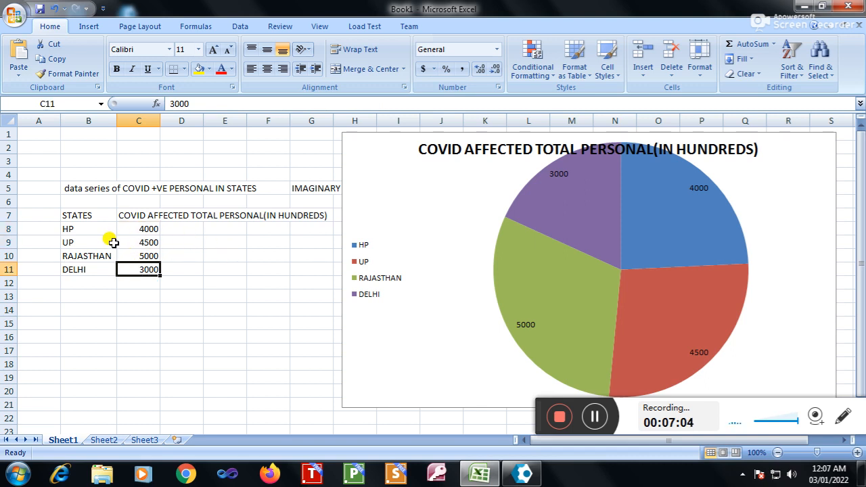
- Select the table range B7:C11, look over the available 2-D and 3-D pie chart types, and deselect the range without inserting a chart
left_click(81, 215)
left_click_drag(81, 215, 155, 270)
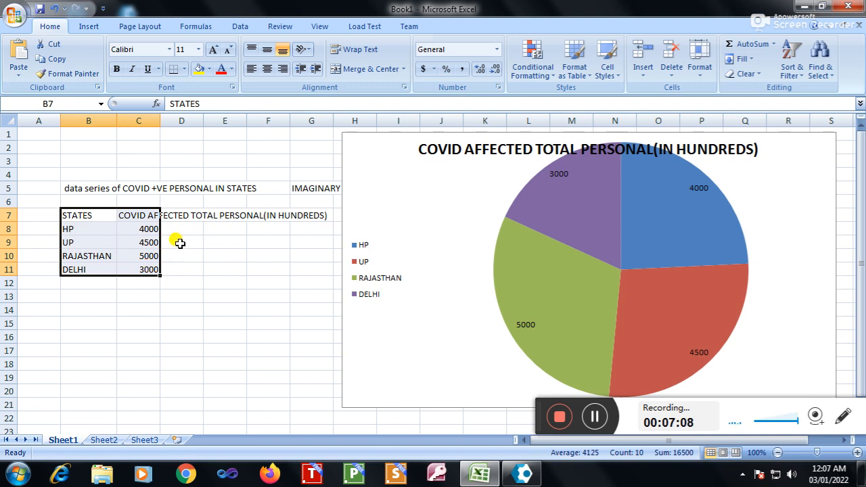
left_click(101, 25)
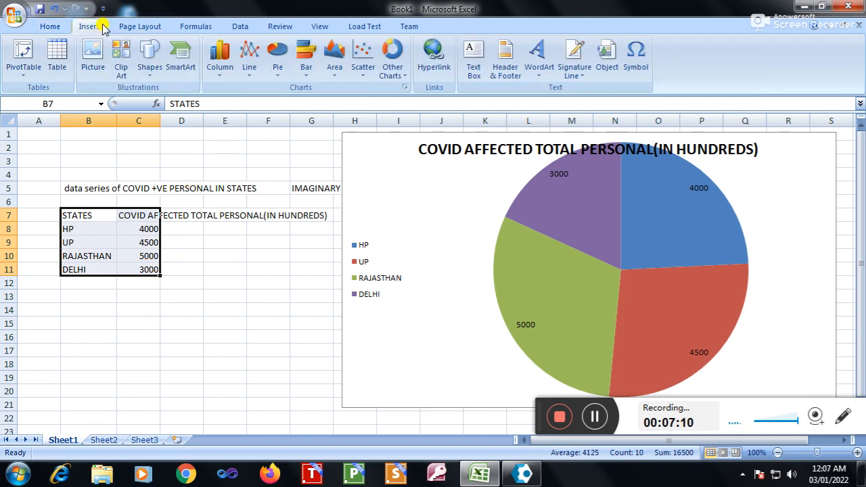
left_click(276, 68)
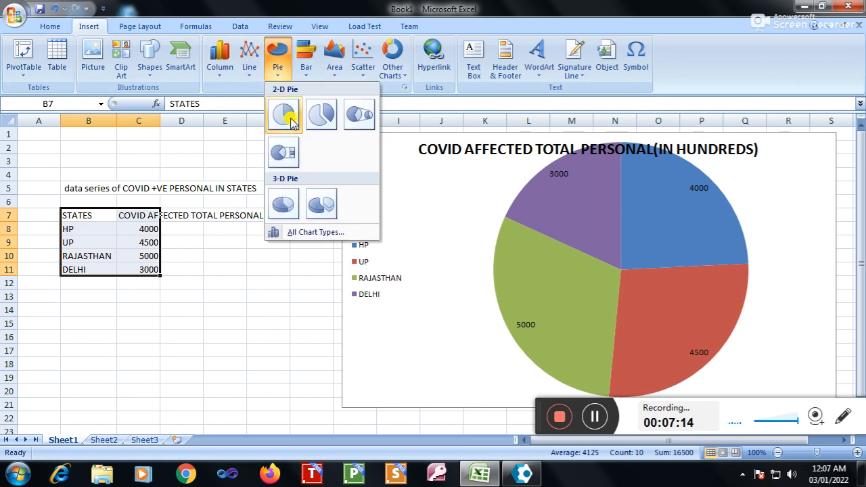
left_click(447, 362)
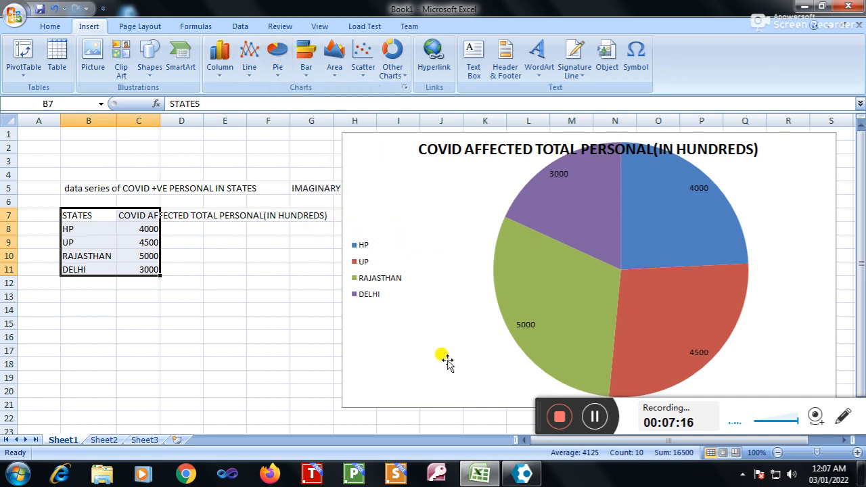
left_click(283, 340)
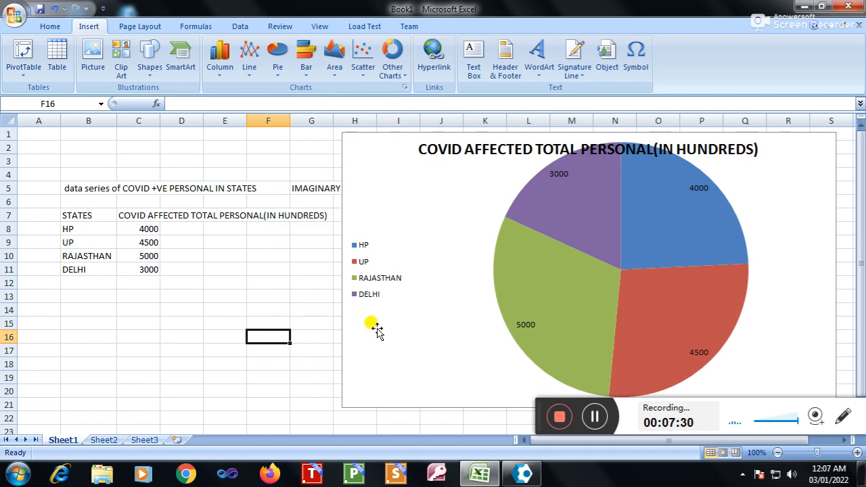
left_click(285, 285)
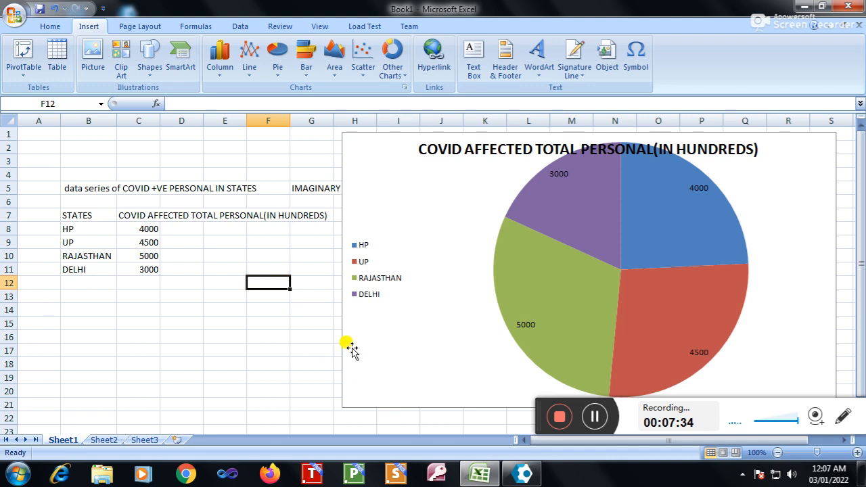